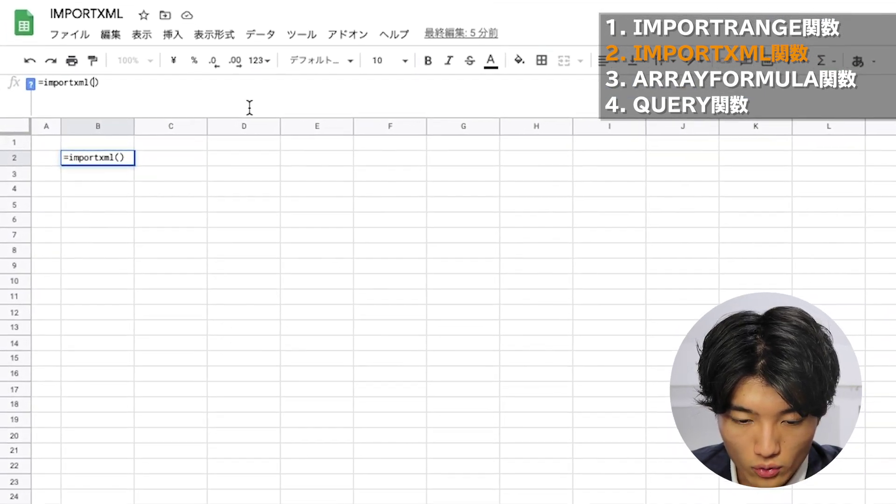
type("https://ja.wikipedia.org/wiki/YouTube")
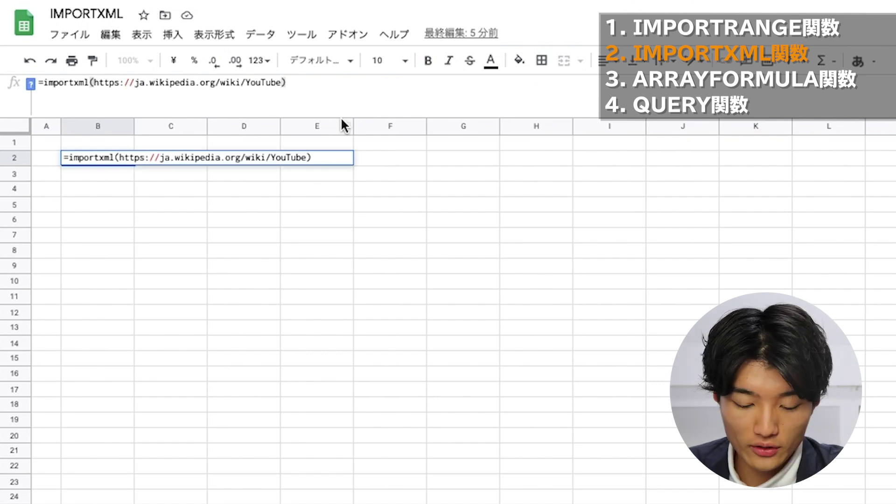
type("\"")
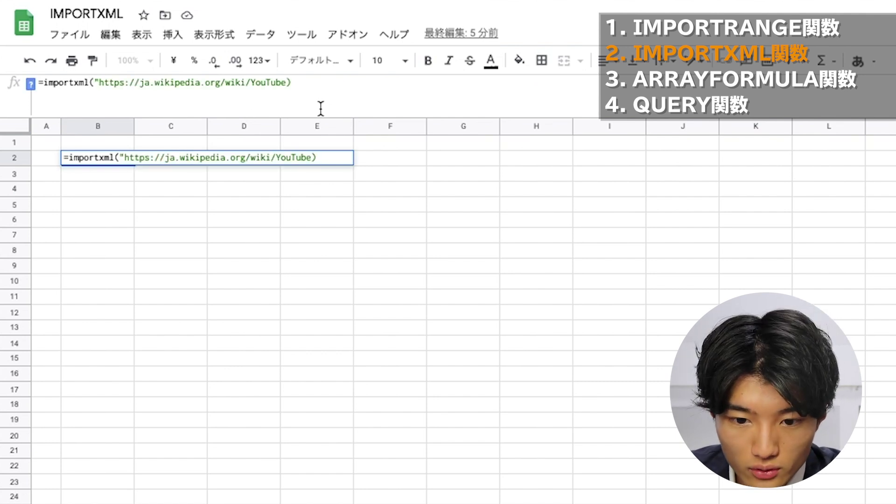
type("\",")
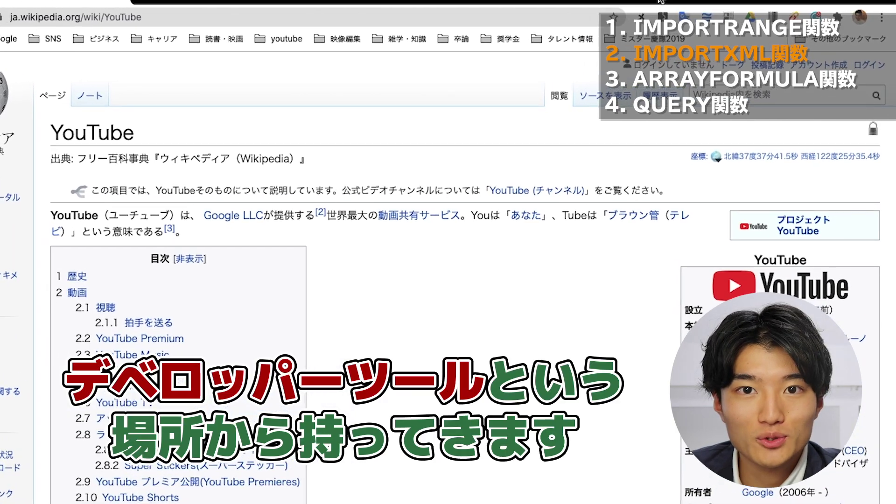
Switch to the Japanese Wikipedia YouTube article in the browser and open the developer tools for it.
left_click(881, 27)
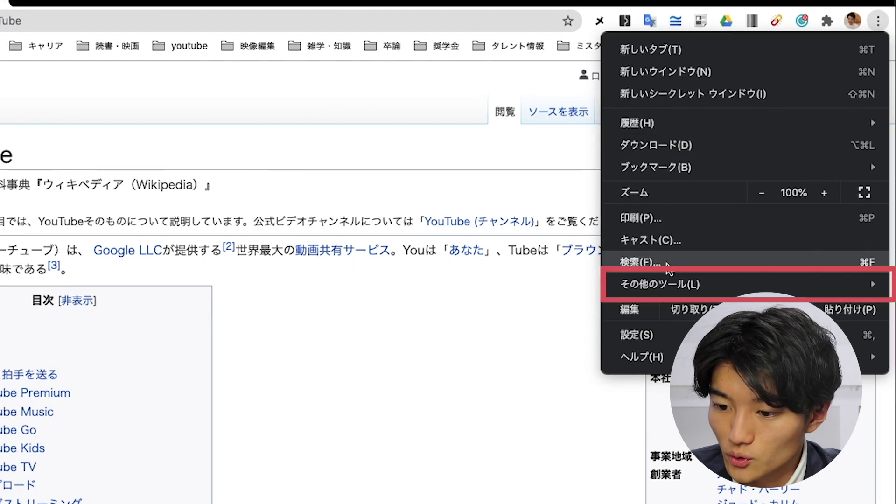
mouse_move(670, 280)
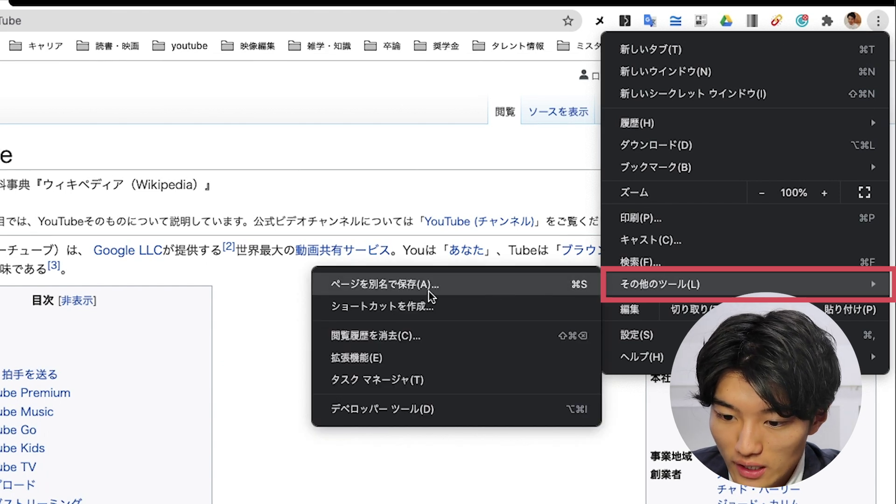
left_click(413, 410)
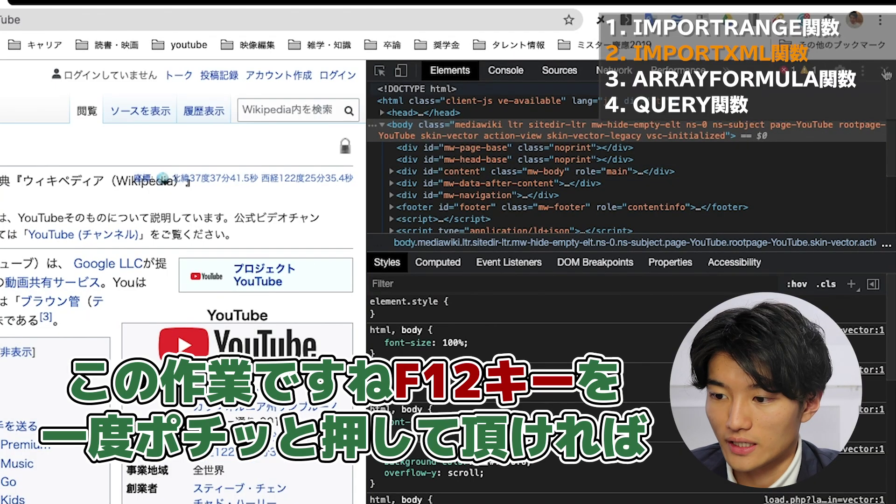
key("F12")
key("F12")
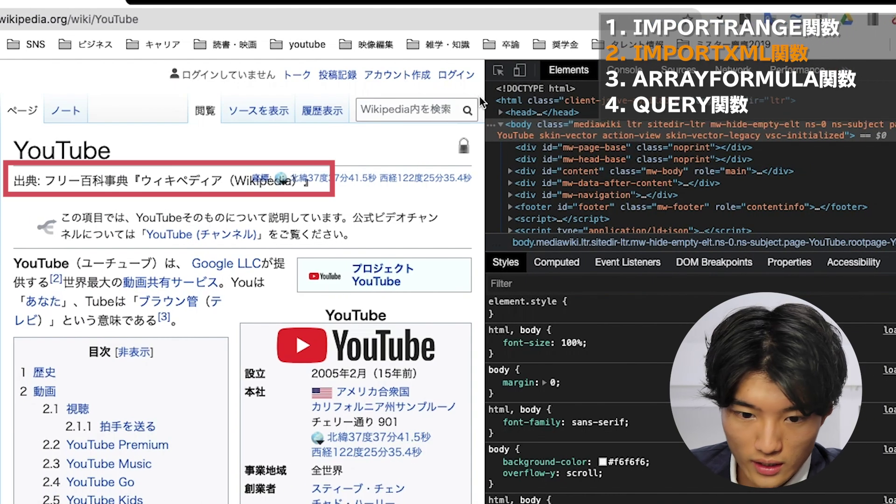
Inspect the source line (出典) under the article title and copy the XPath of its siteSub element.
left_click(491, 70)
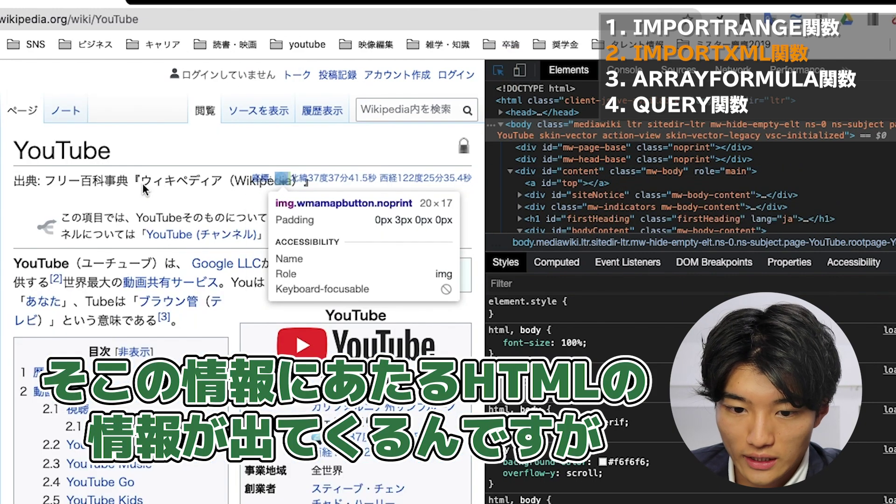
left_click(85, 183)
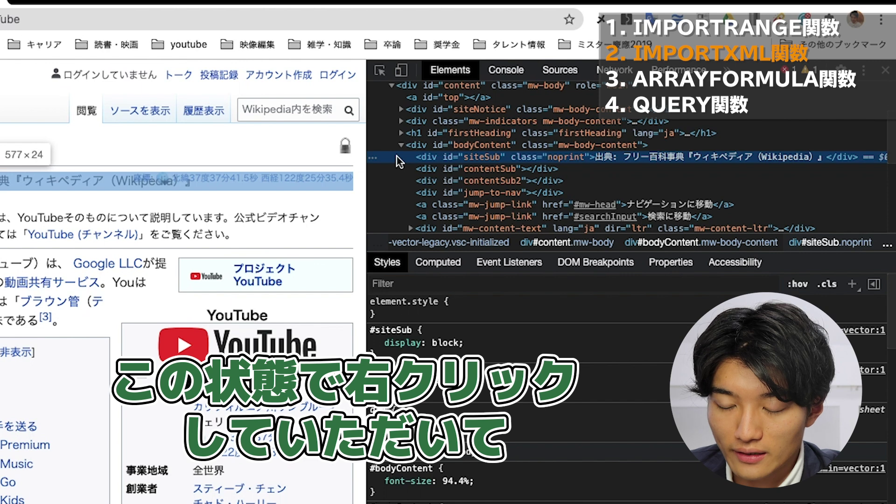
right_click(397, 157)
mouse_move(467, 218)
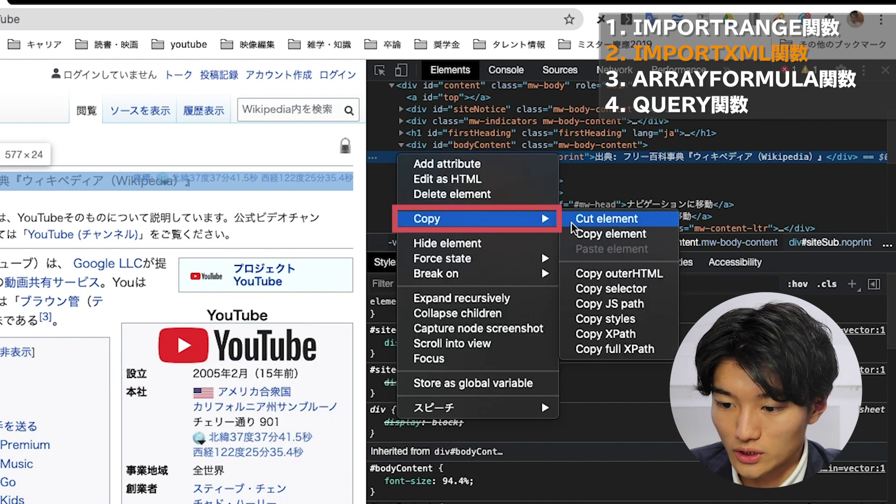
left_click(589, 334)
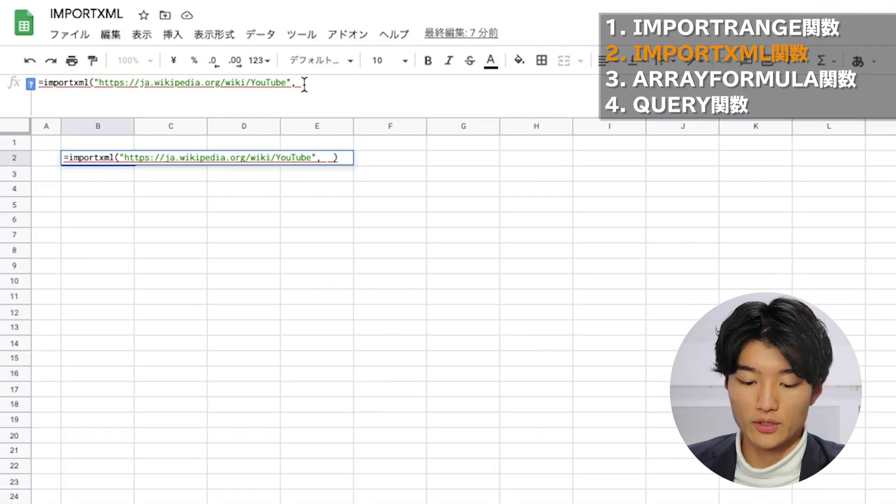
left_click(304, 83)
key("ctrl+v")
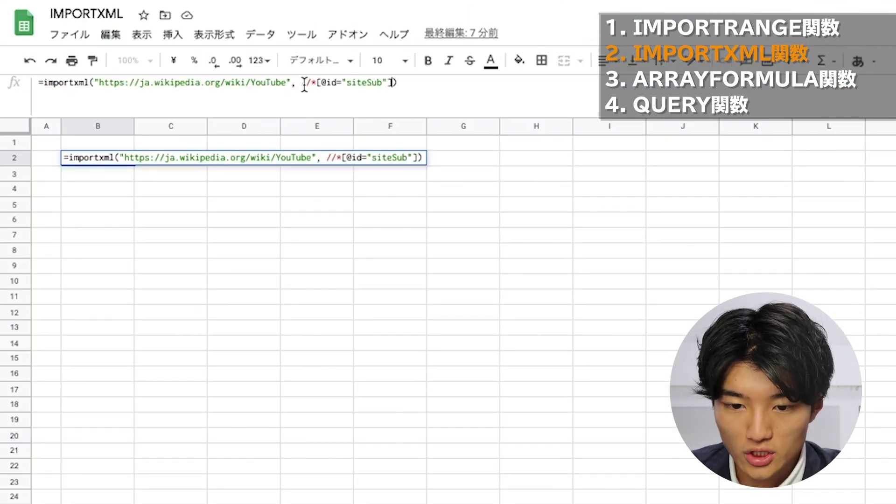
left_click(303, 83)
type("\"")
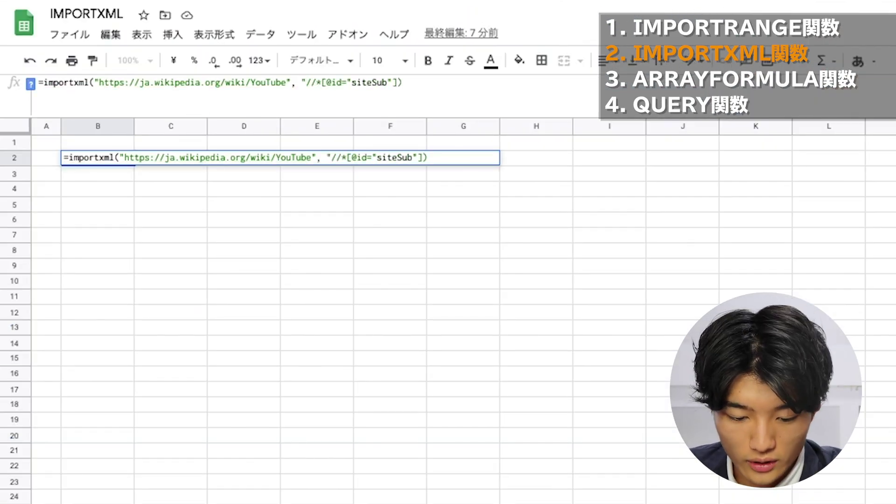
left_click(398, 83)
type("\"")
key("Return")
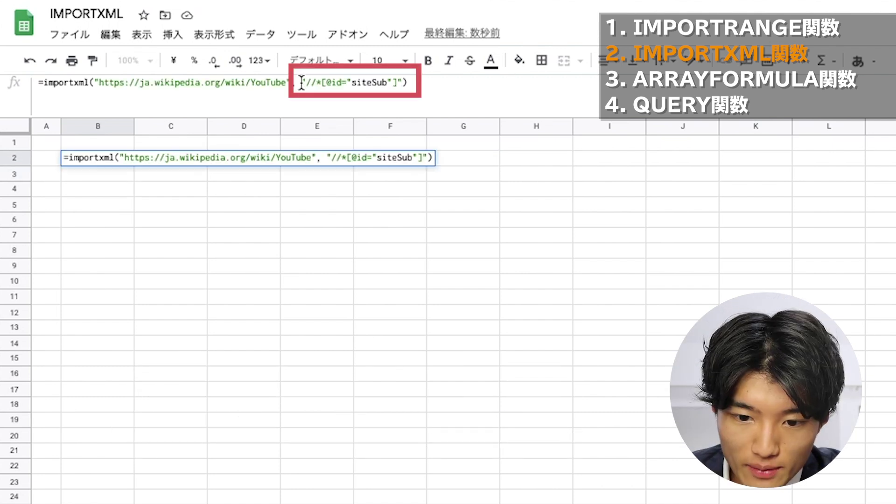
Replace the double quotes around siteSub inside the XPath with single quotes and commit the formula in B2.
left_click_drag(301, 82, 406, 83)
left_click(402, 83)
left_click(392, 82)
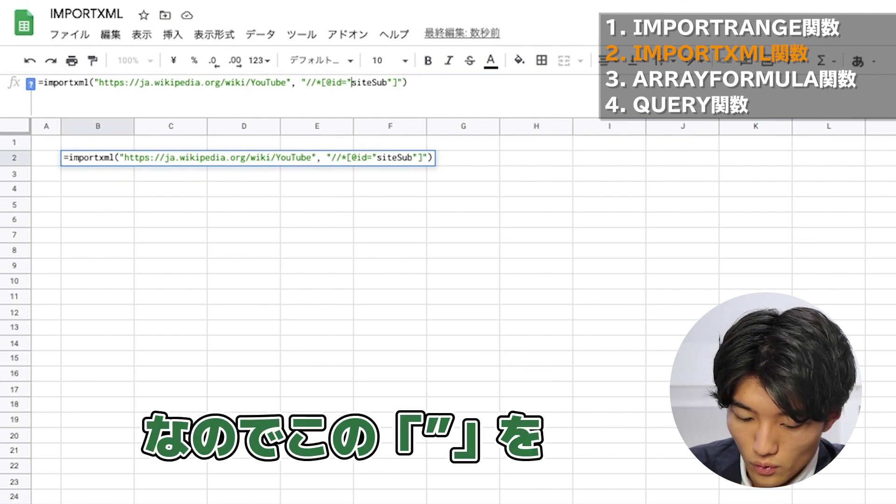
key("BackSpace")
type("'")
left_click(387, 83)
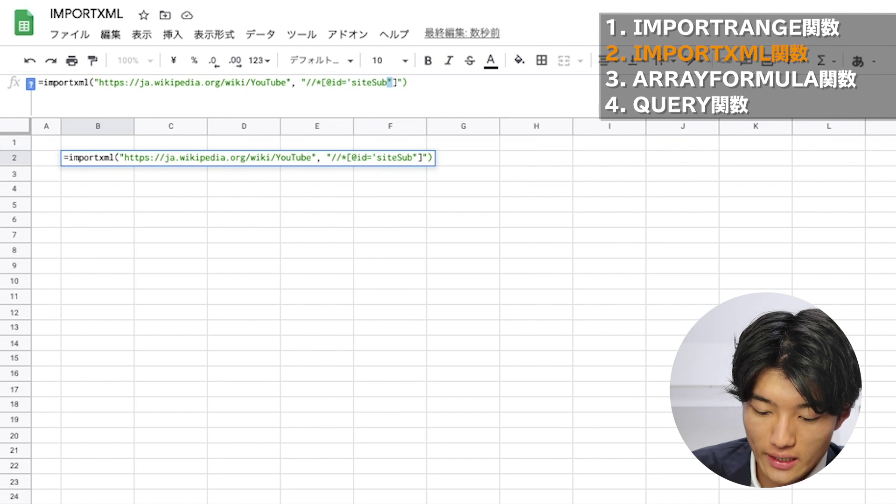
key("Return")
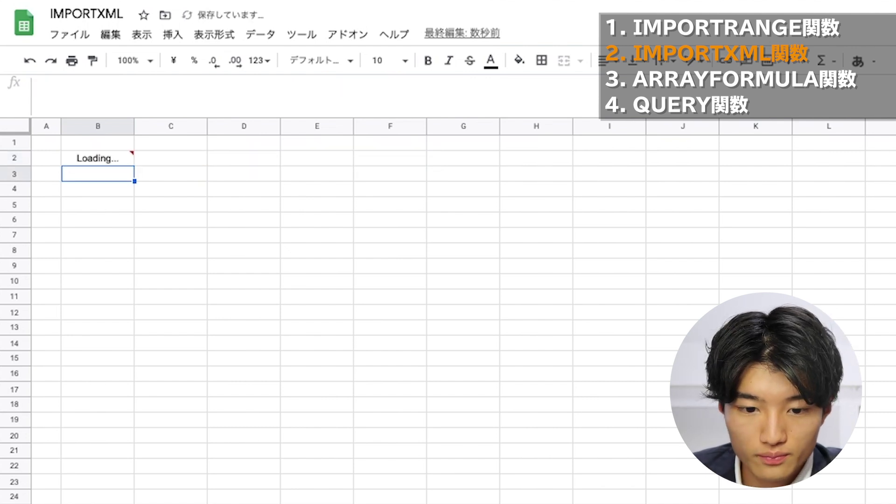
left_click(124, 162)
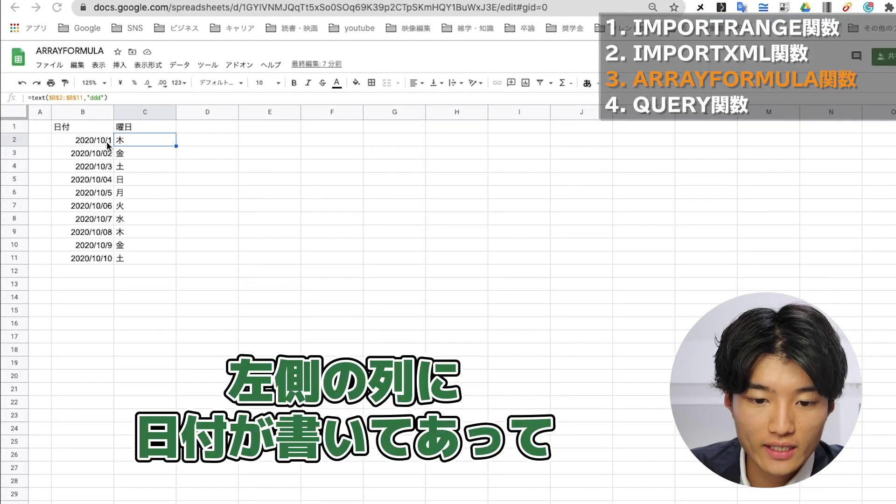
In the ARRAYFORMULA spreadsheet, go through the dates in column B from B2 to the end of the list.
left_click(110, 140)
key("Down")
key("Down")
key("Down")
key("Down")
key("Down")
key("Down")
key("Down")
key("Down")
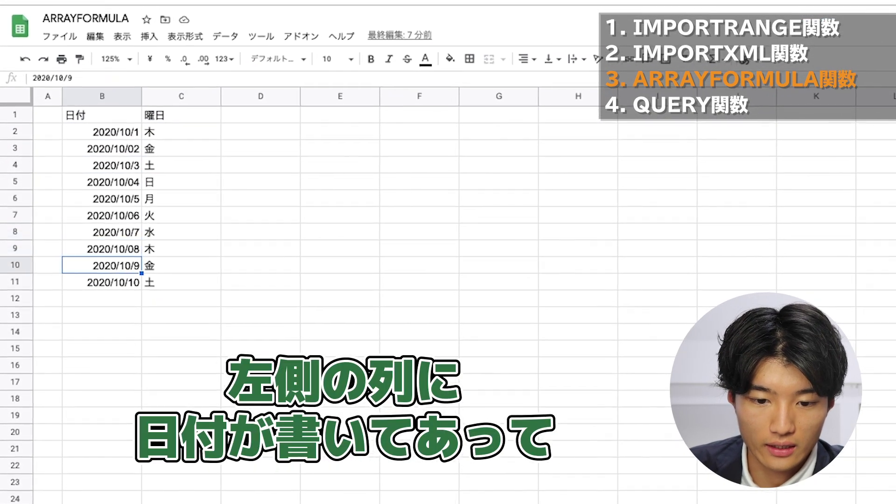
key("Down")
key("Down")
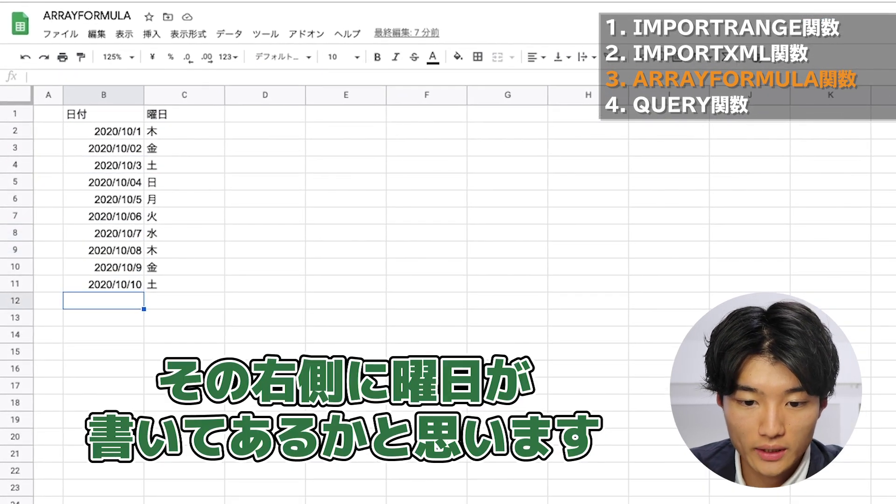
Examine the text formulas behind the weekdays in column C, from C2 to C5.
left_click(174, 131)
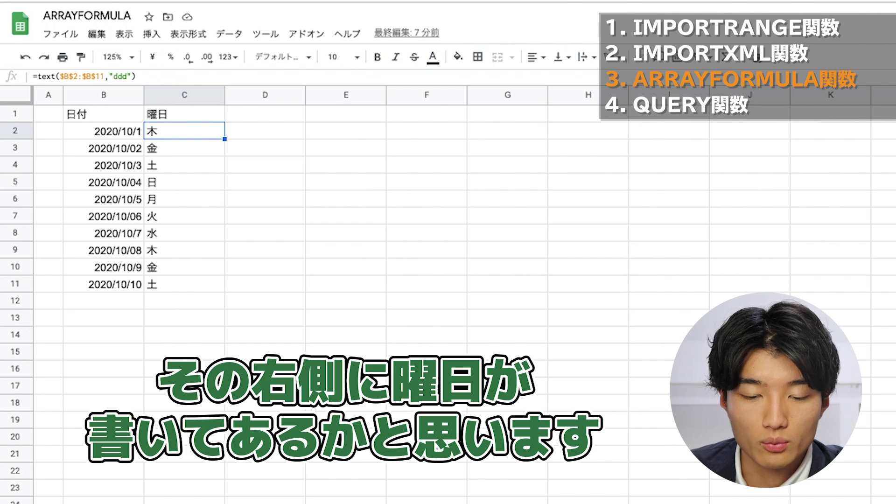
left_click(184, 148)
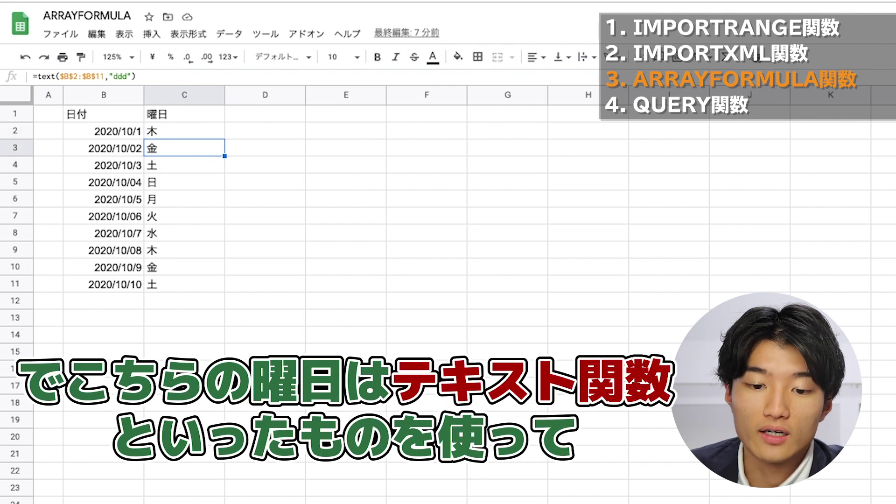
left_click(184, 131)
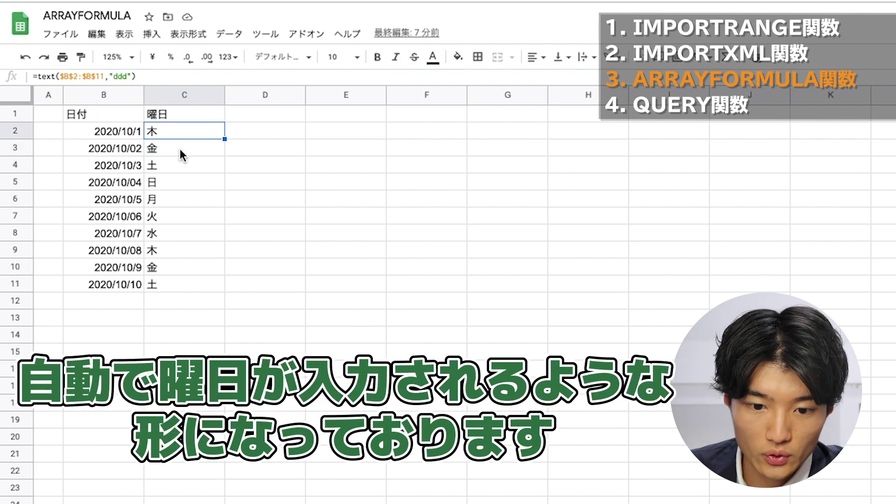
key("Down")
key("Down")
key("Down")
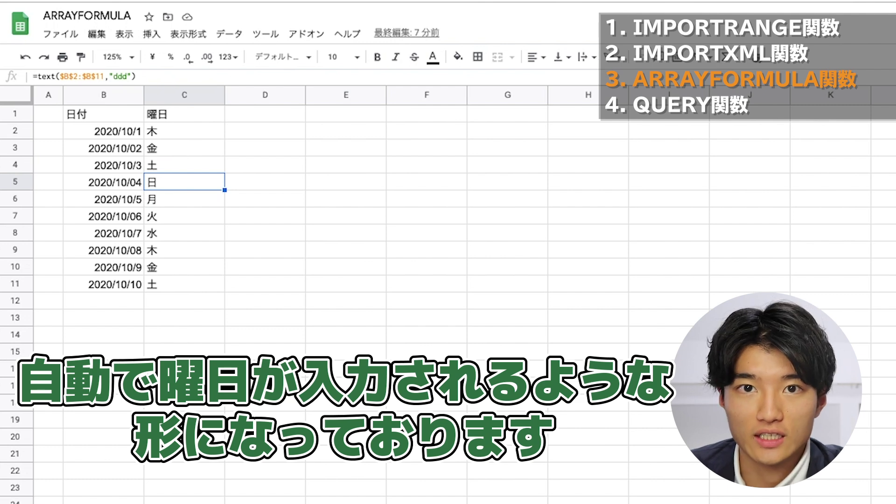
Undo the weekday fill below C2, and fill the text formula from C2 down to C11 again.
left_click(184, 130)
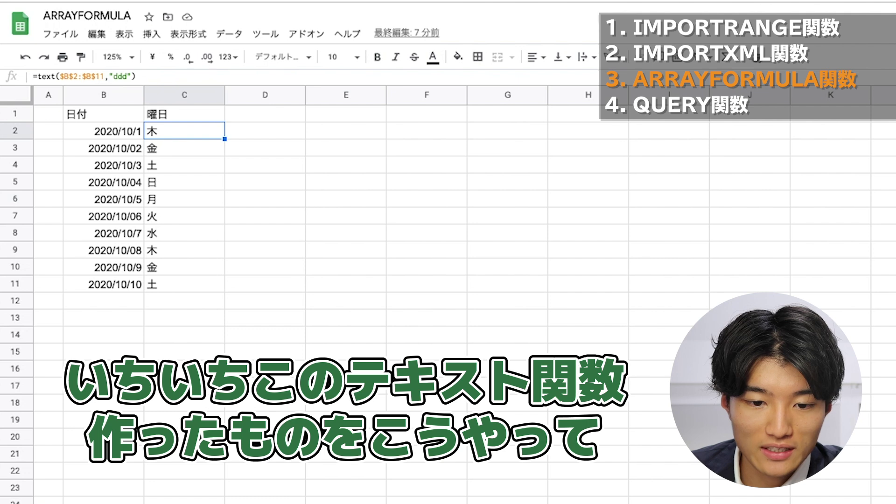
key("ctrl+z")
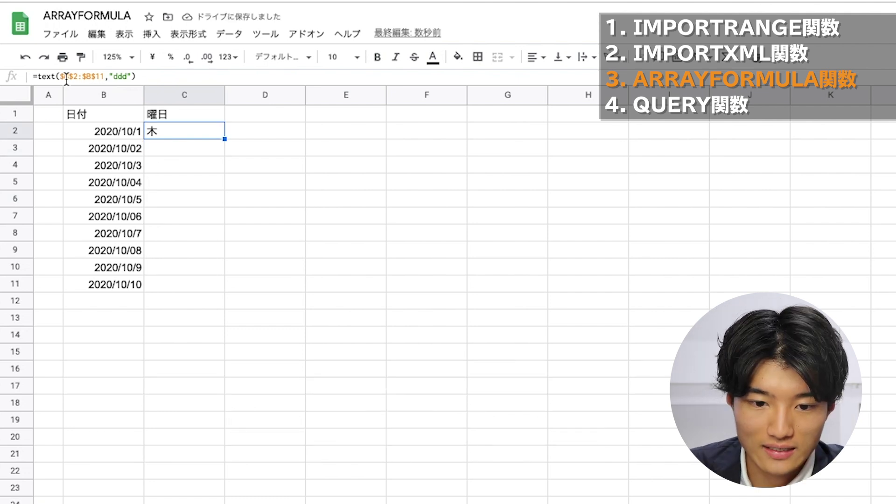
left_click_drag(225, 139, 226, 284)
left_click(182, 284)
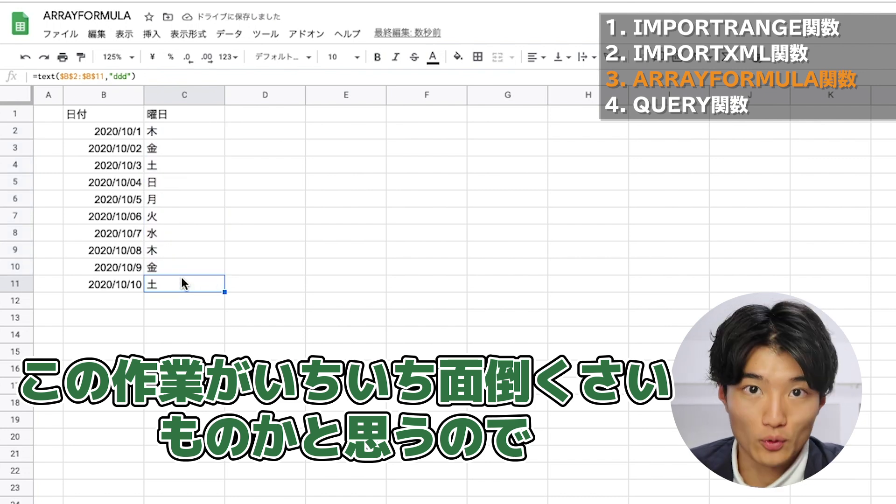
Start an ARRAYFORMULA formula in D2 with a nested text function.
left_click(265, 130)
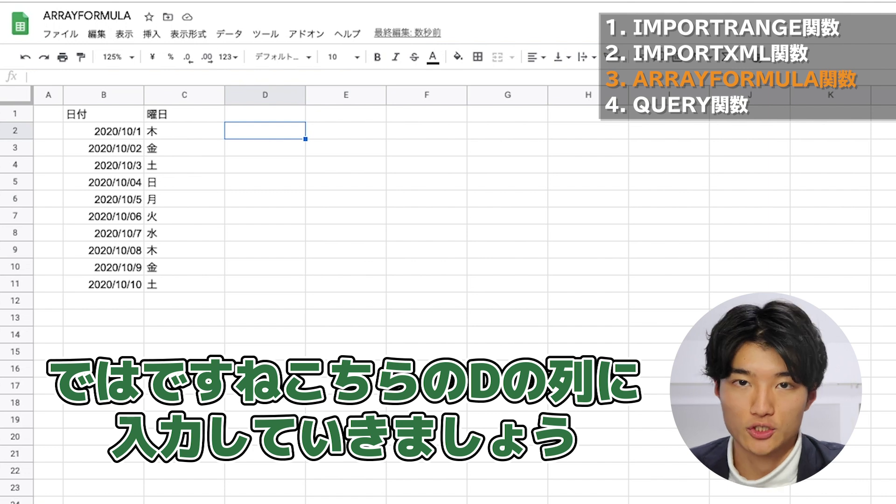
type("=array")
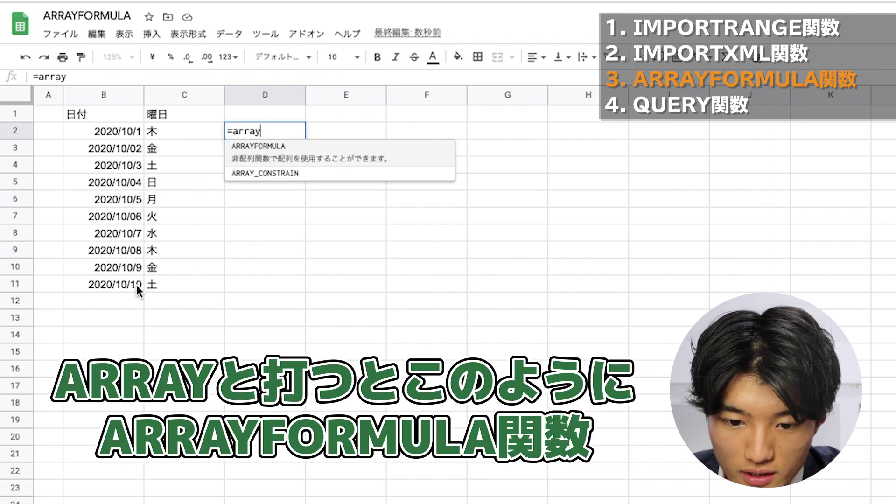
left_click(346, 161)
left_click(125, 77)
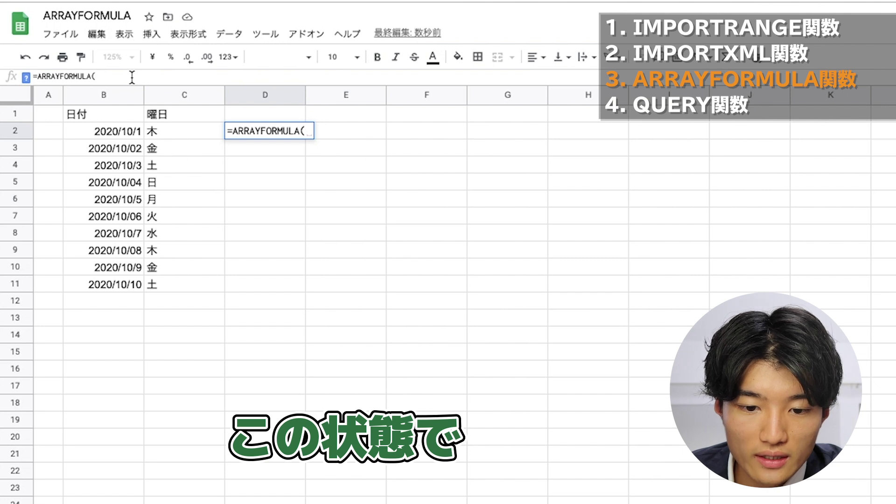
type("text(")
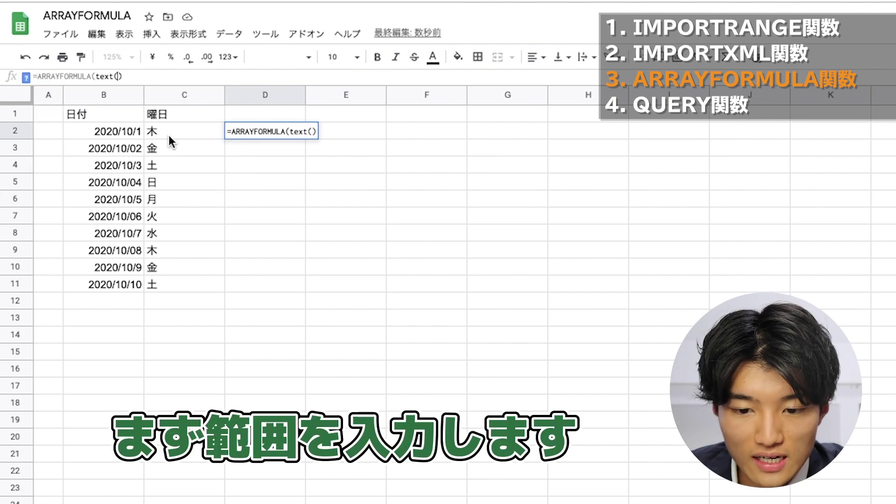
Complete the D2 formula with the range B2:B11 and the format "ddd", close both functions and commit it.
left_click_drag(124, 132, 124, 282)
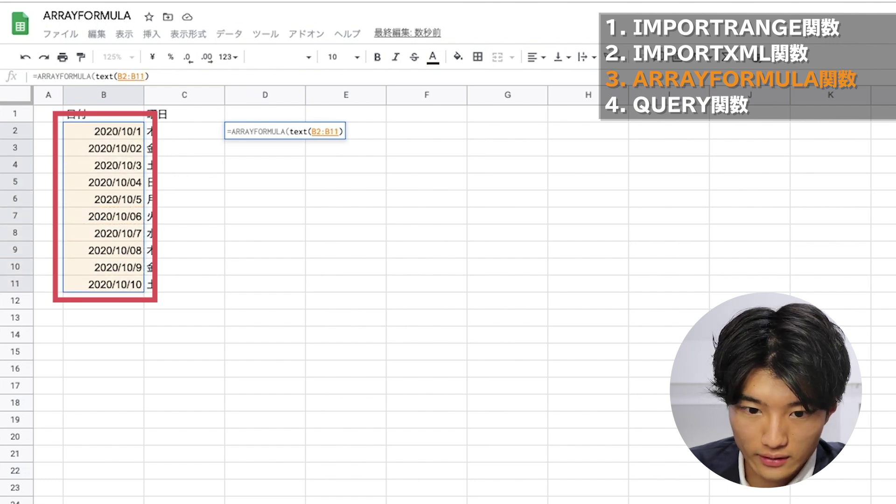
type(", \"ddd\"")
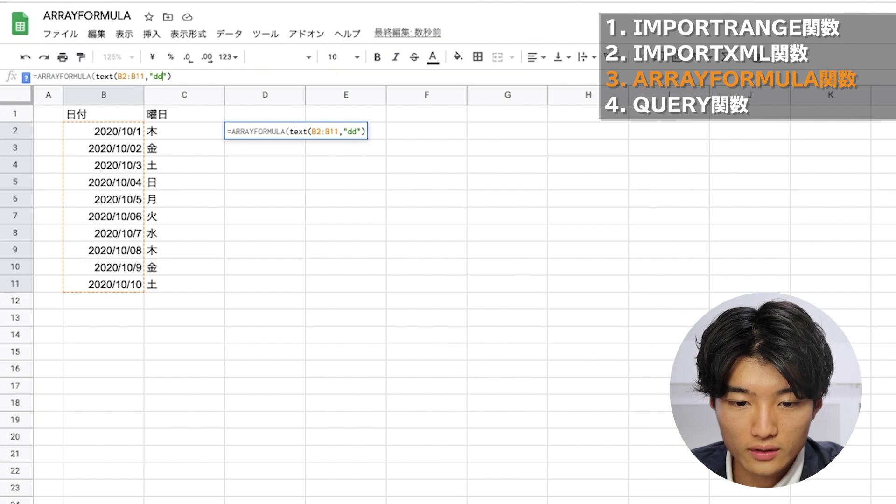
key("Right")
key("Right")
key("Right")
type(")")
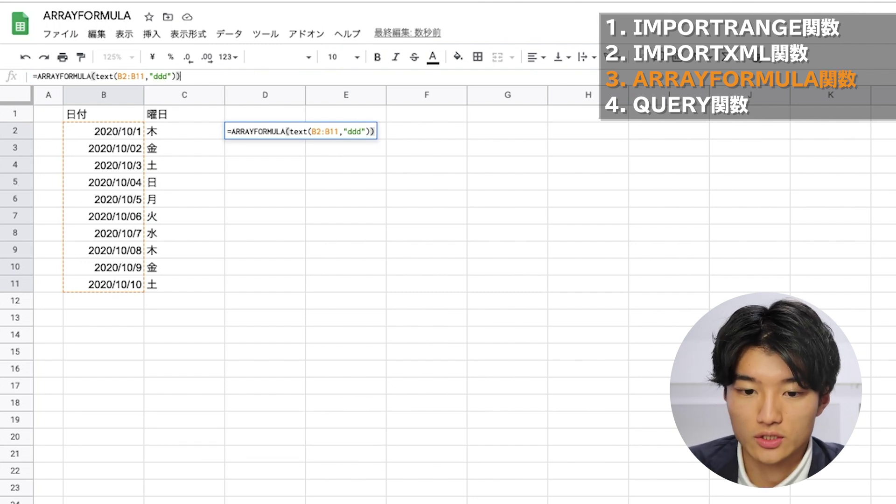
key("Return")
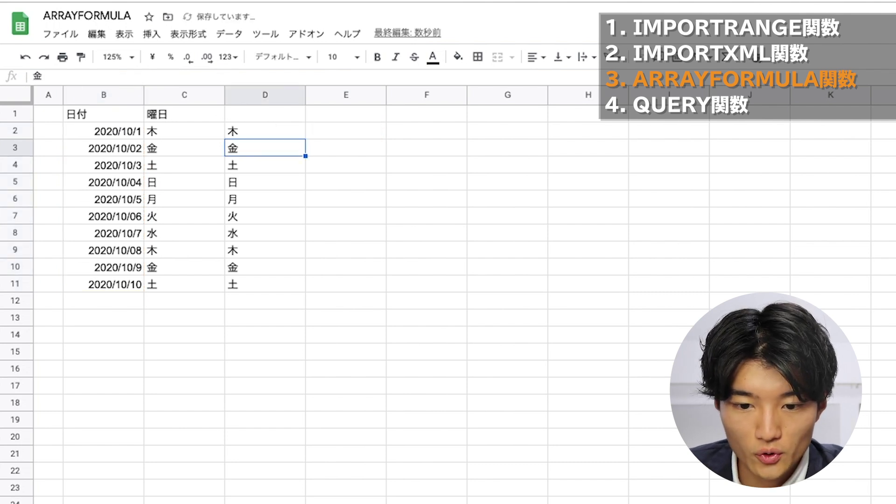
Examine the ARRAYFORMULA formula in D2 and the weekdays it fills in column D down to row 11.
left_click(264, 130)
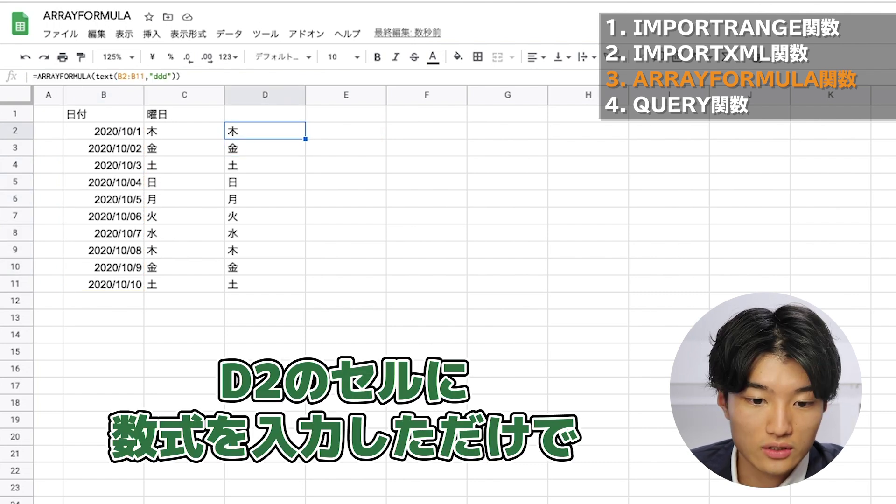
left_click(48, 283)
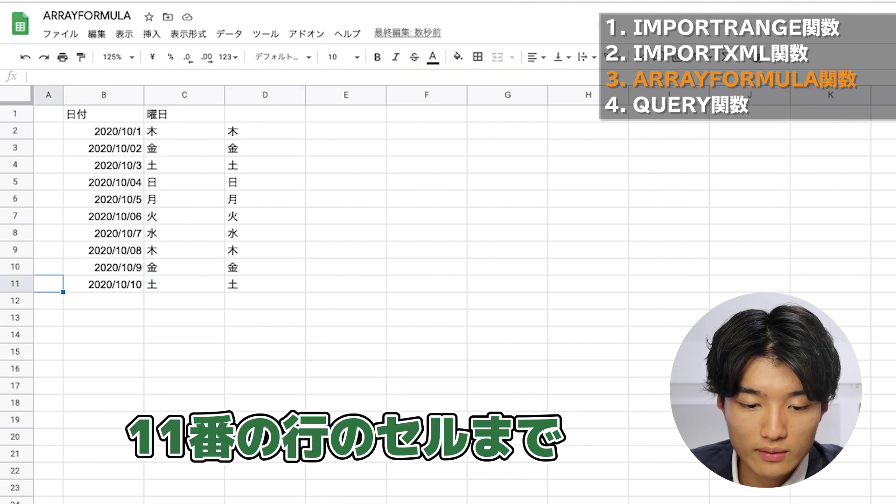
key("Right")
key("Right")
key("Right")
key("Up")
key("Up")
key("Up")
key("Up")
key("Up")
key("Up")
key("Up")
key("Up")
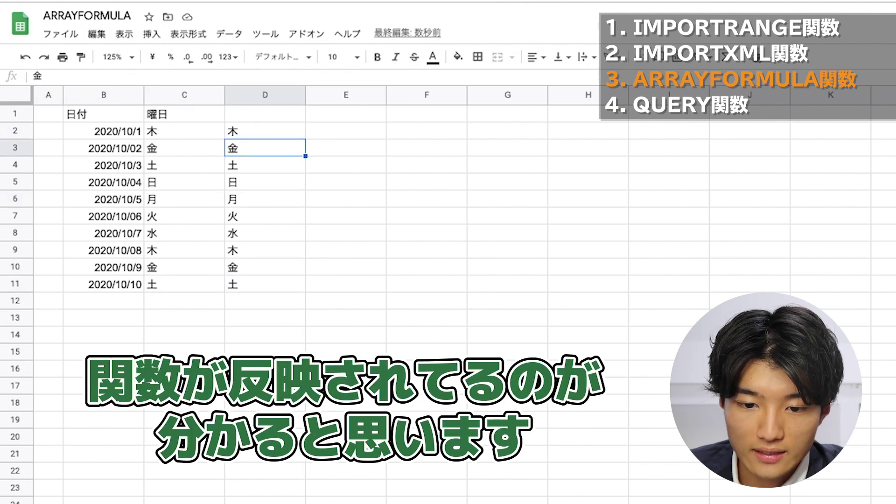
key("Up")
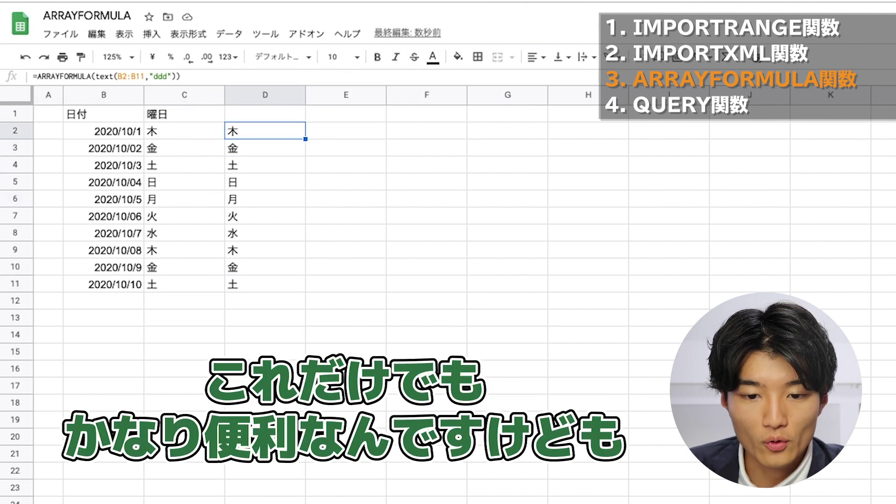
key("ctrl+Down")
key("Left")
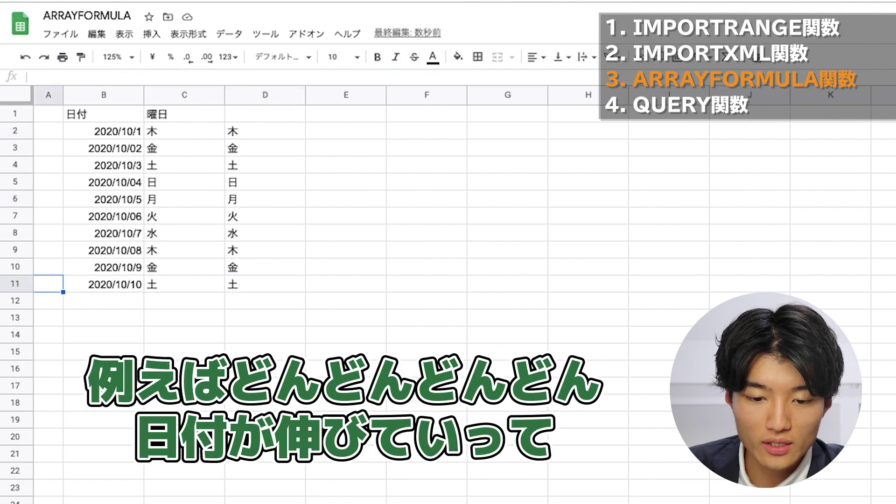
Enter the date 2020/10/11 in B12 and fill the dates down to 2020/10/19 in B20.
left_click(120, 304)
type("2020/10/11")
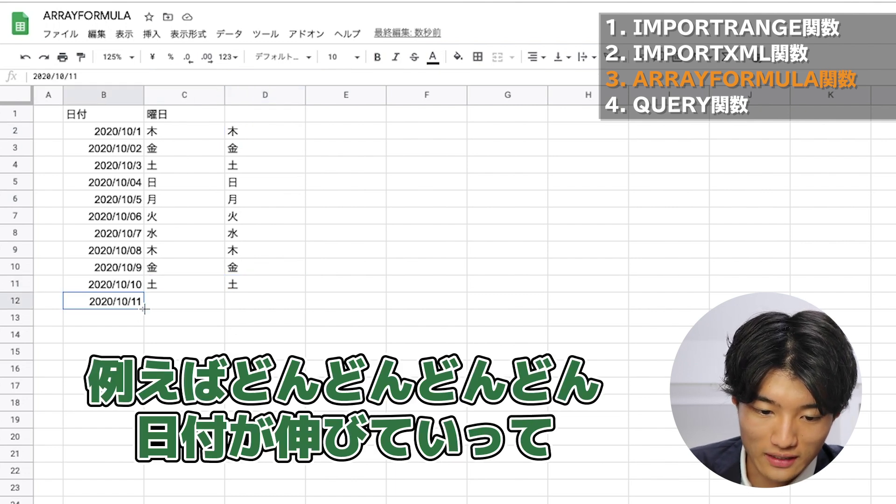
left_click_drag(143, 308, 138, 438)
left_click(130, 441)
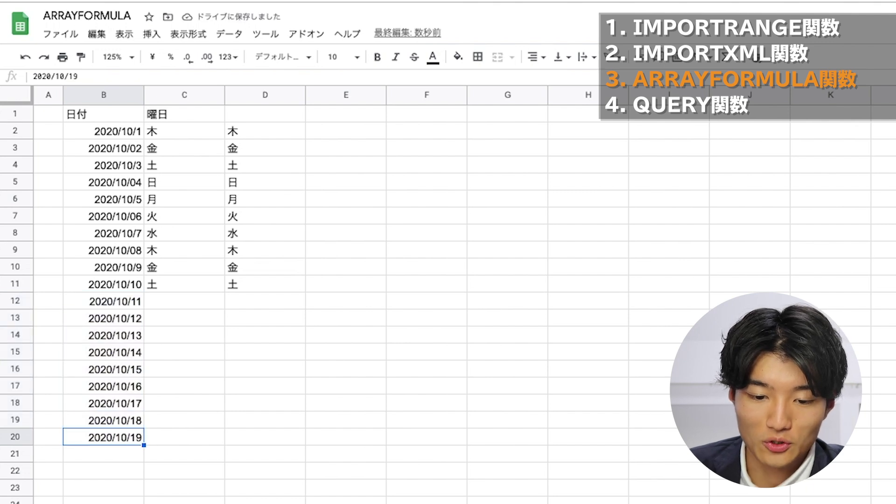
Examine column D beside the added dates, from row 12 back up to the formula in row 2.
key("Up")
key("Up")
key("Up")
key("Up")
key("Up")
key("Up")
key("Up")
key("Up")
key("Right")
key("Right")
key("Right")
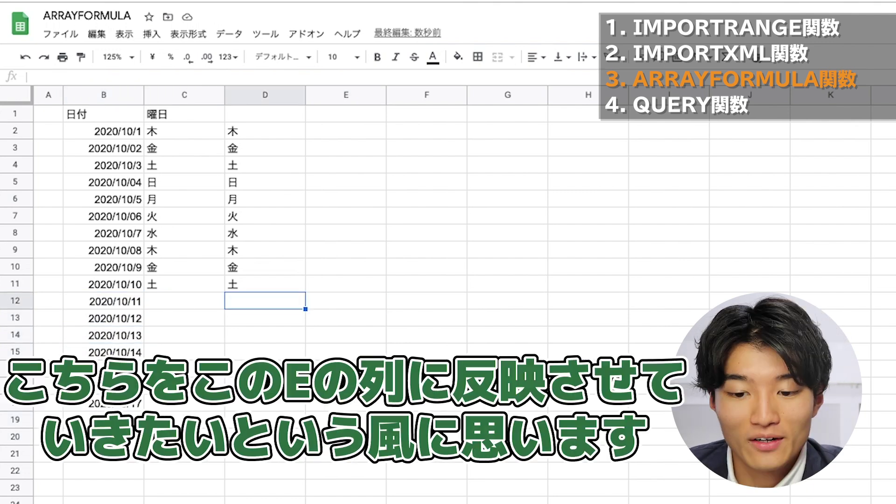
key("Up")
key("Up")
key("Up")
key("Up")
key("Up")
key("Up")
key("Up")
key("Up")
key("Up")
key("Up")
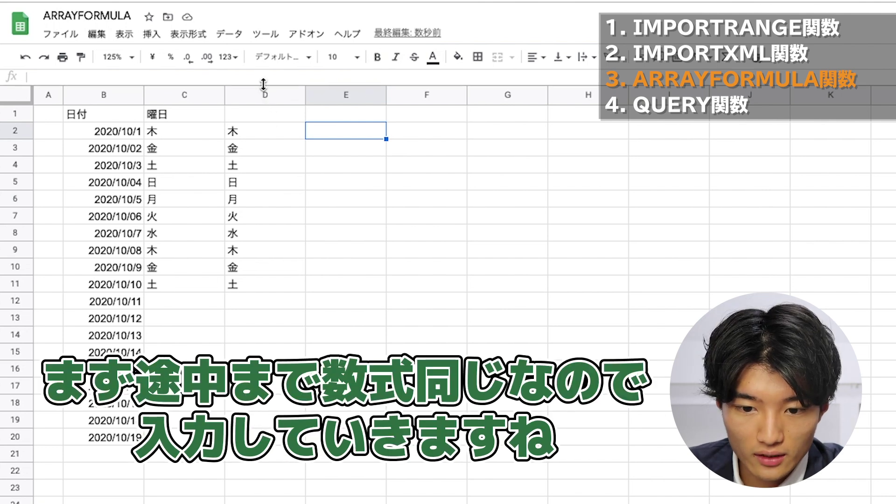
Start an ARRAYFORMULA formula in E2 with a nested text function whose range begins at B2.
left_click(209, 77)
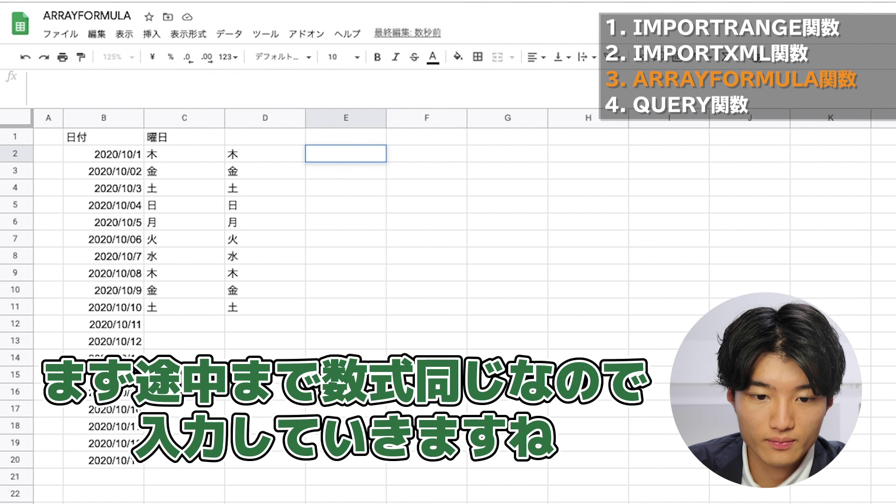
type("=ARRAYFORMULA(text(")
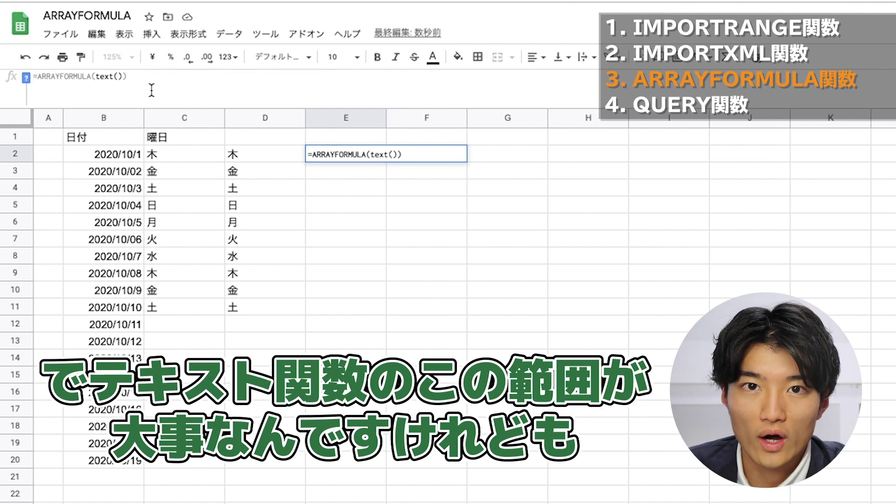
left_click(104, 154)
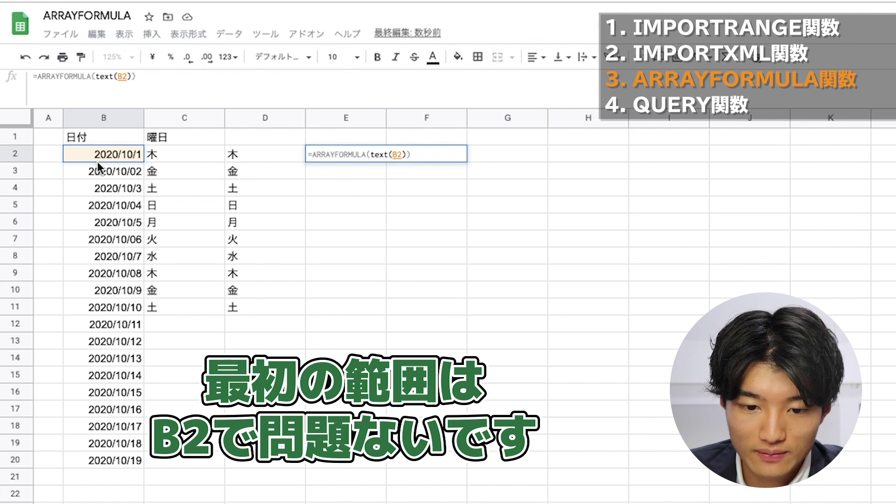
type(":")
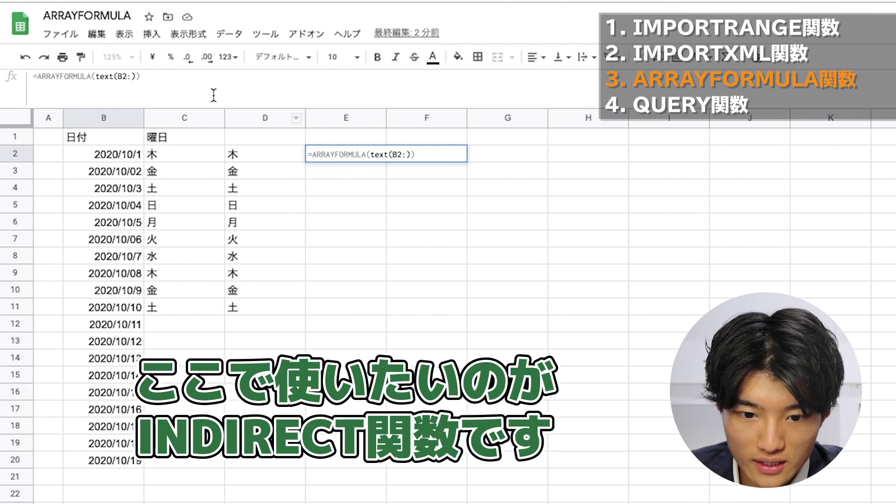
Define the end of the range in the E2 formula as indirect("B"&counta(B2:B)+1).
type("indirect")
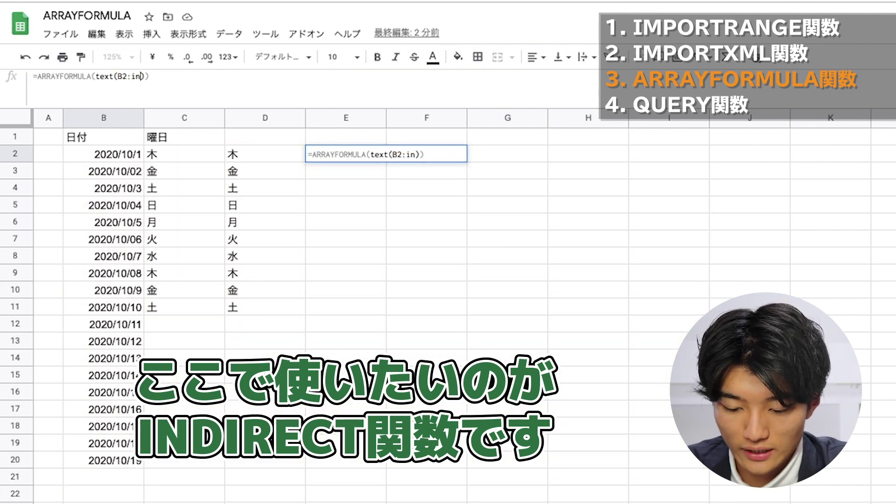
type("(\"")
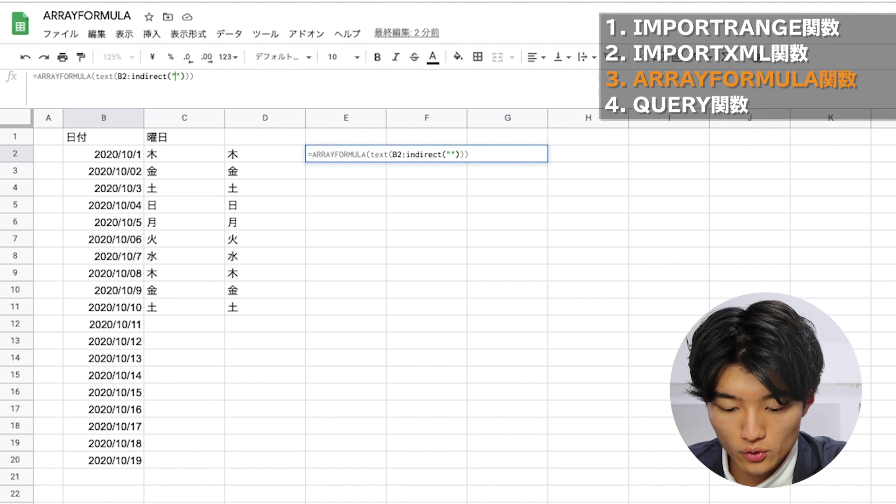
type("B\"")
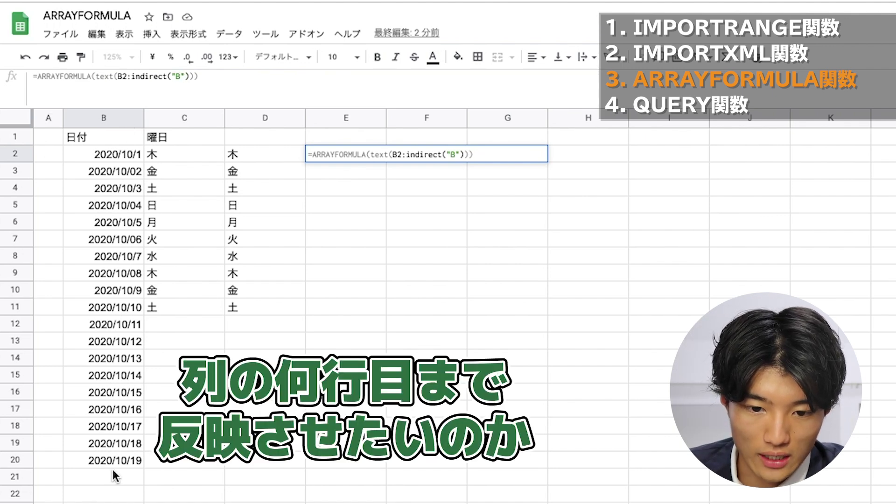
type("&cou")
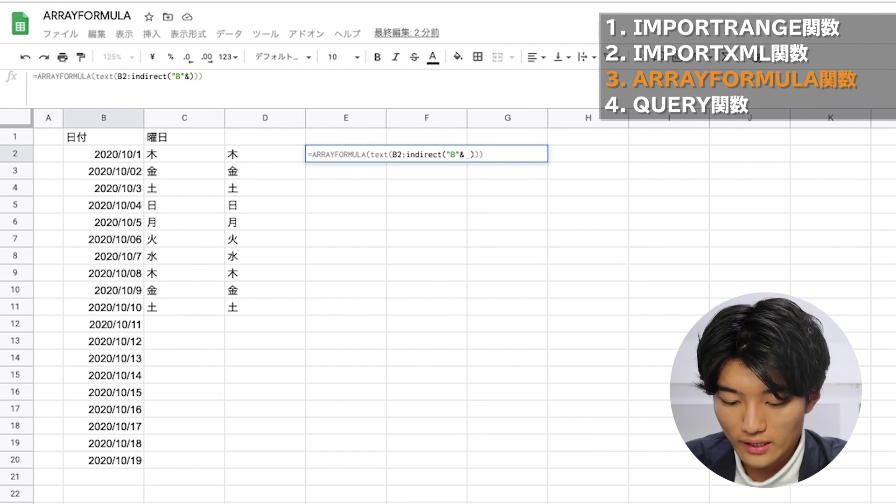
type("nta")
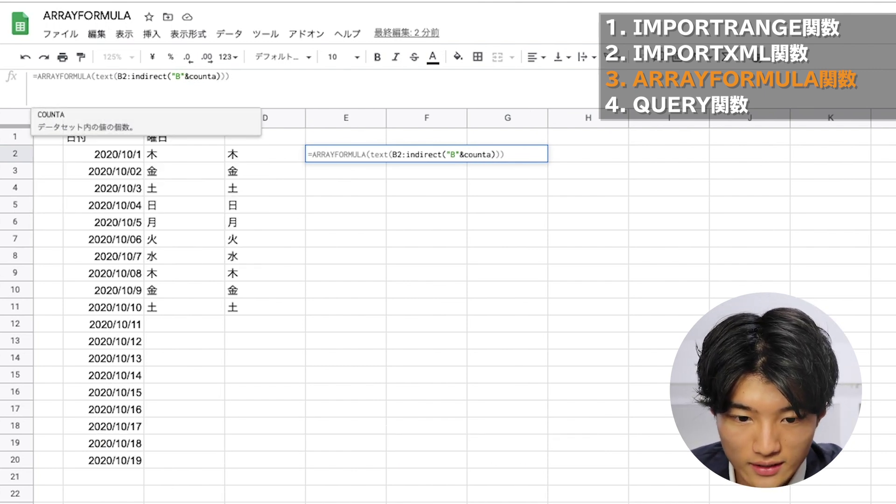
type("(B2:B")
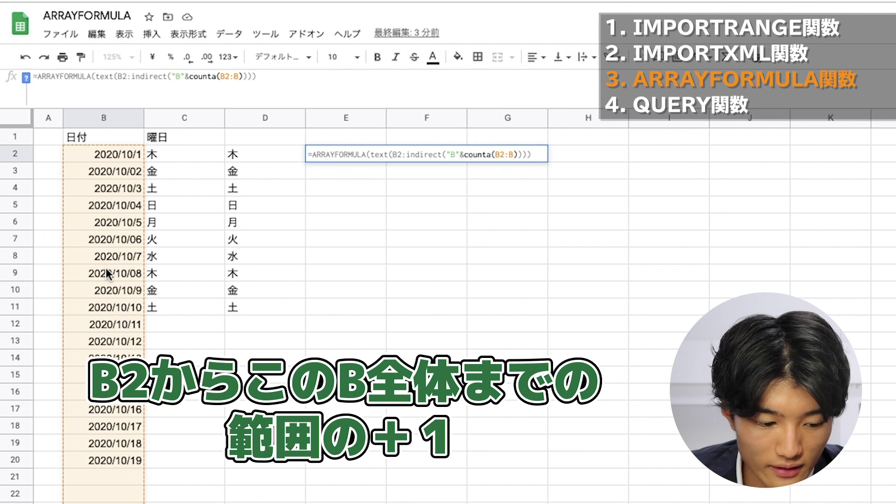
type(")+1")
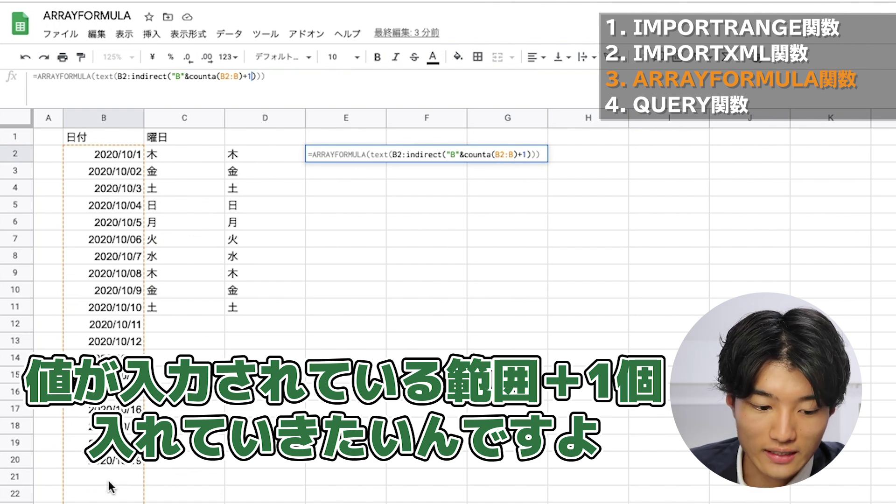
Add the format "ddd" to the text function in the E2 formula and commit it.
left_click(252, 76)
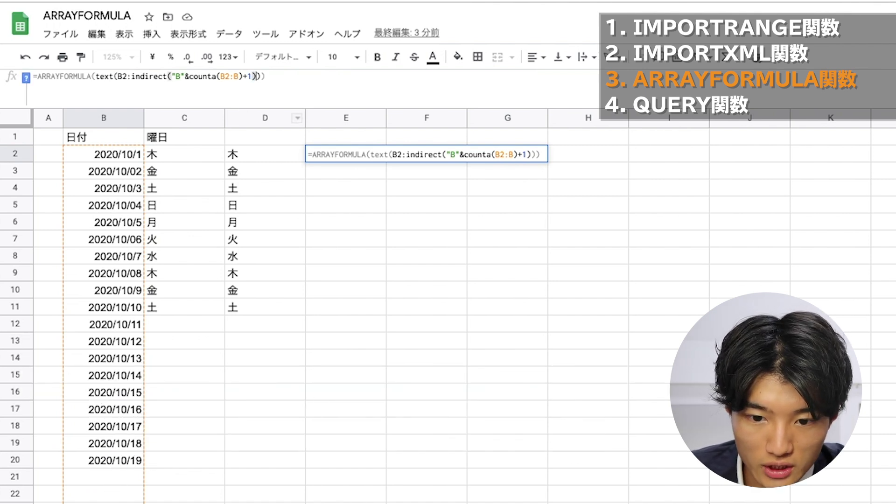
type(",\"\"")
type("ddd")
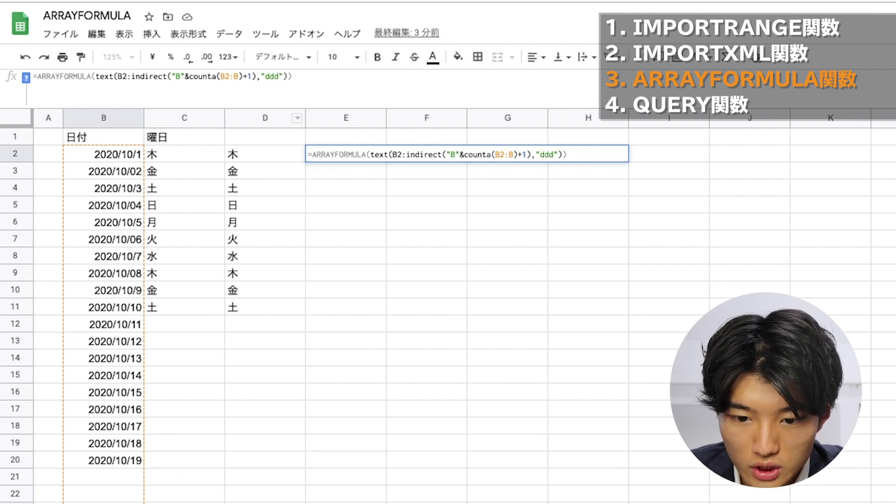
key("Return")
Check the first and last dates in column B against the weekdays in column E and its E2 formula.
left_click(128, 154)
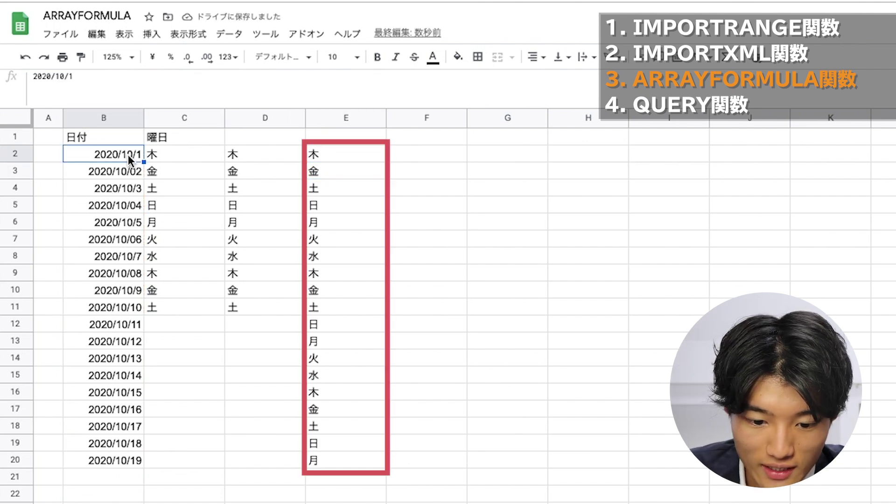
left_click(108, 454)
left_click(351, 156)
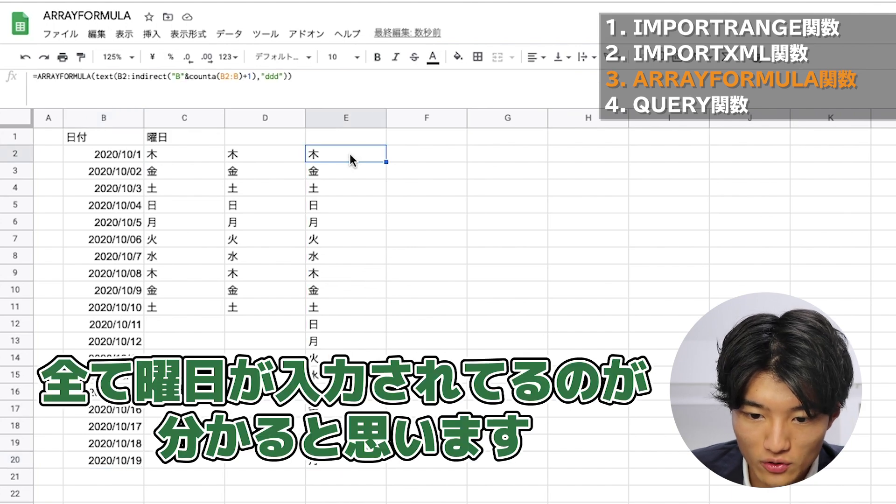
Extend the date list from B20 down to 2020/10/27 in B28.
key("shift+Down")
scroll(119, 418, "down", 1)
left_click(126, 460)
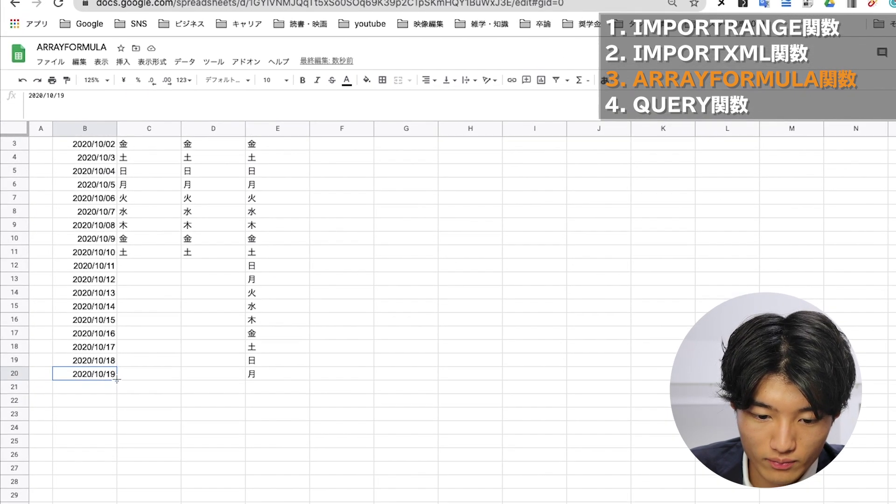
left_click_drag(116, 380, 116, 485)
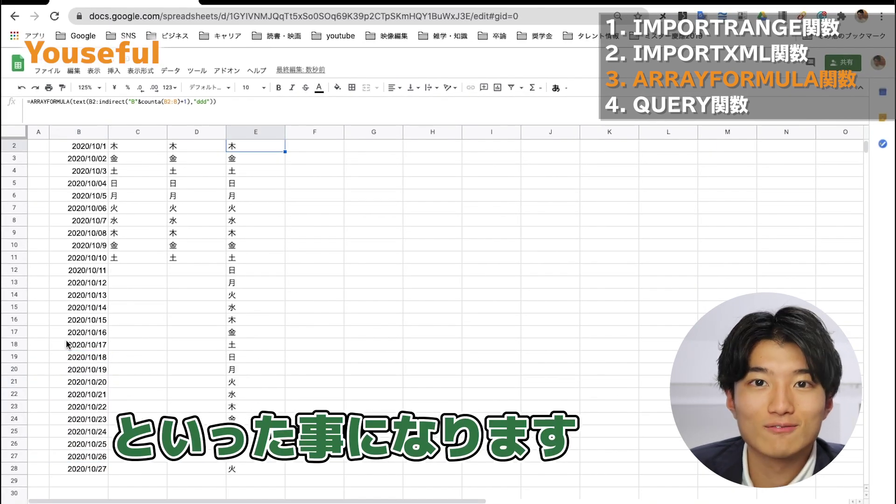
scroll(256, 154, "up", 1)
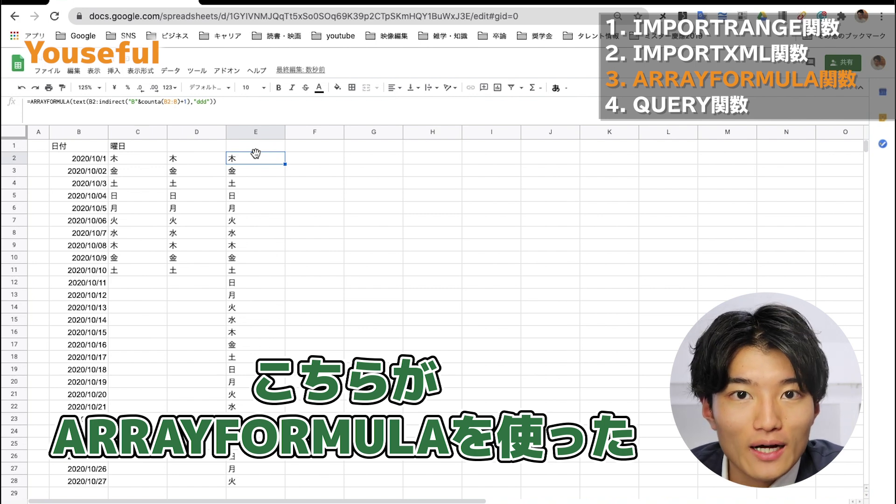